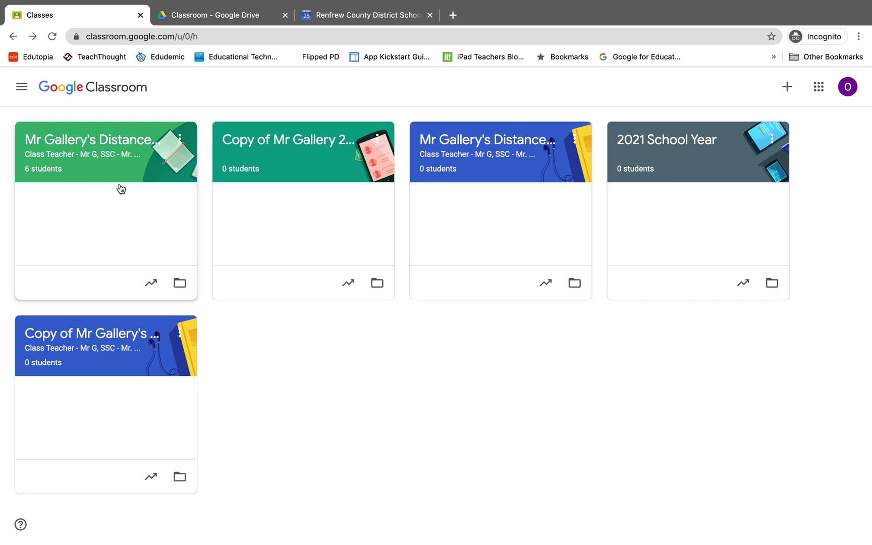
Archive Mr Gallery's six-student Distance Learning Class from its card menu and confirm.
left_click(180, 139)
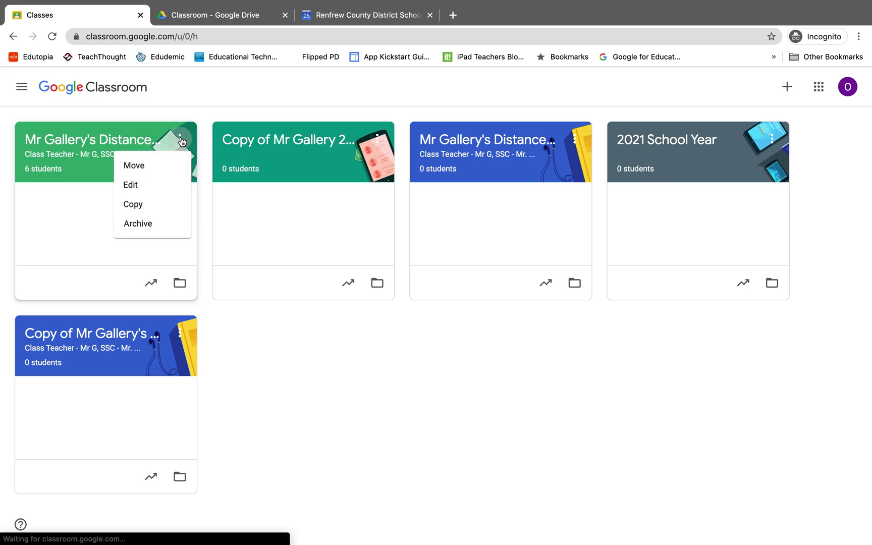
left_click(144, 232)
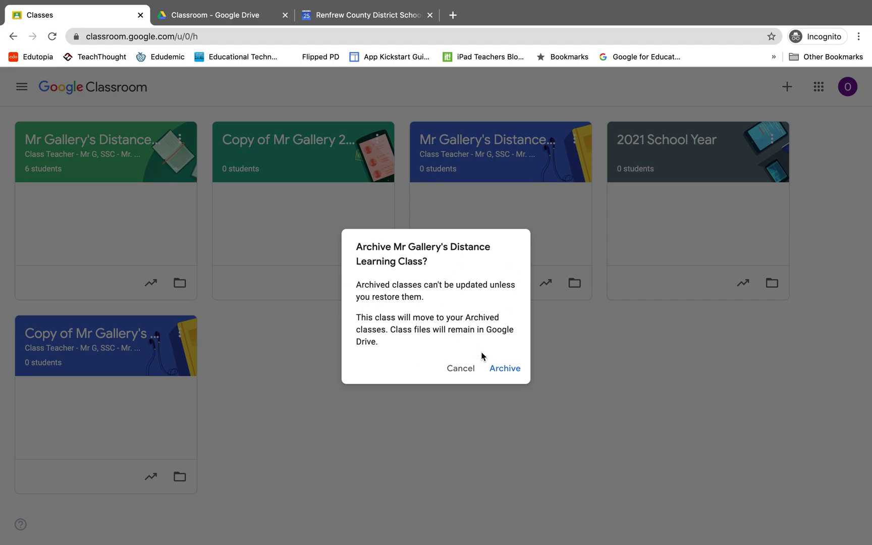
left_click(505, 369)
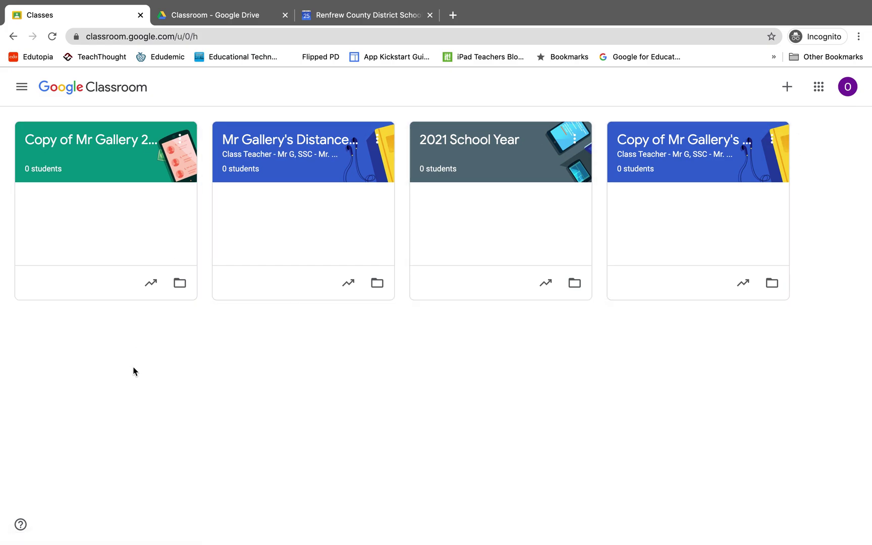
Go to the Archived classes page from the navigation drawer.
left_click(22, 87)
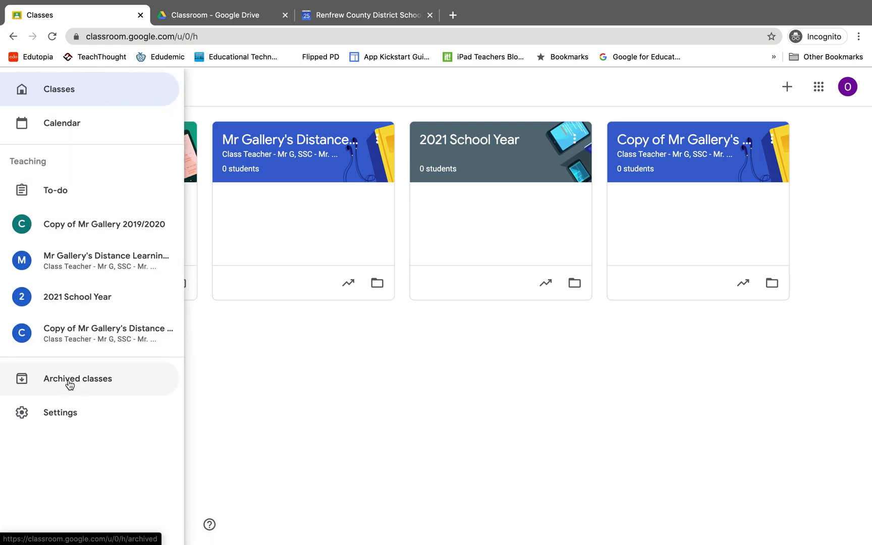
left_click(85, 387)
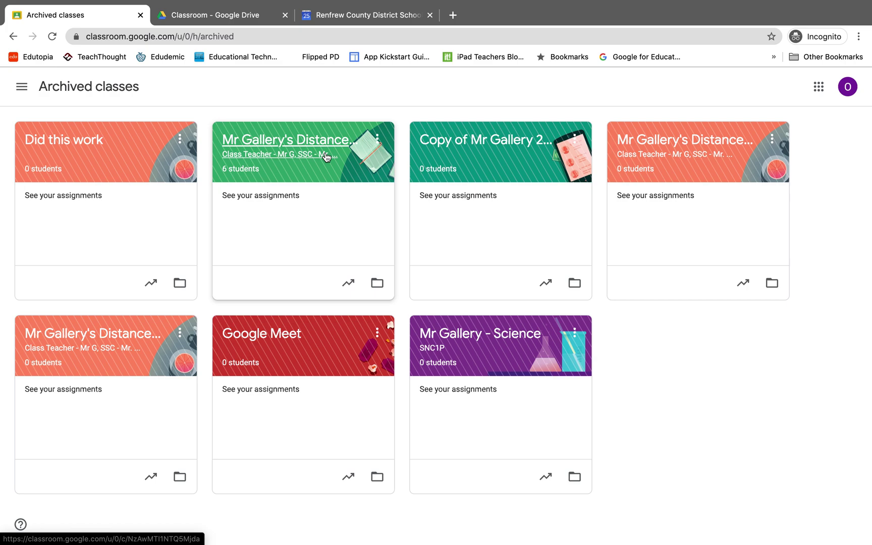
Open the archived Distance Learning class's Classwork and expand, then collapse, the 'What did you do this weekend?' assignment.
left_click(326, 158)
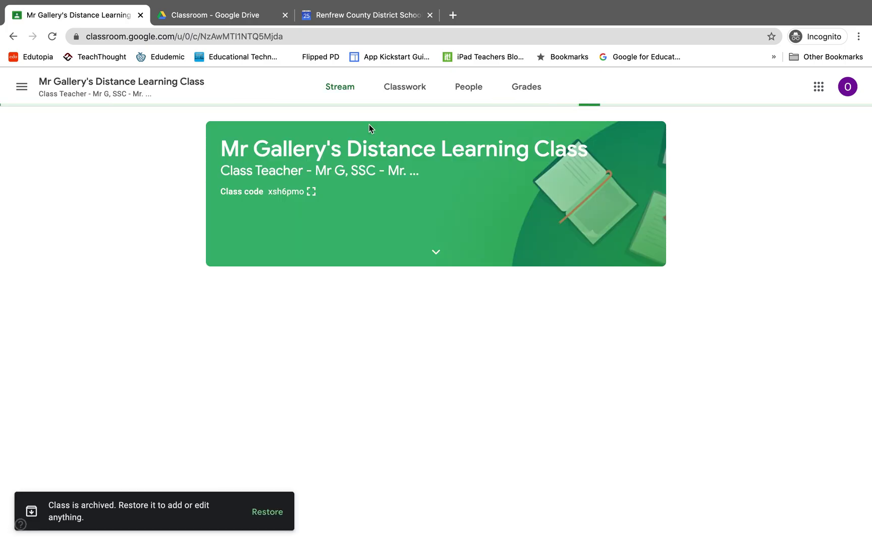
left_click(412, 94)
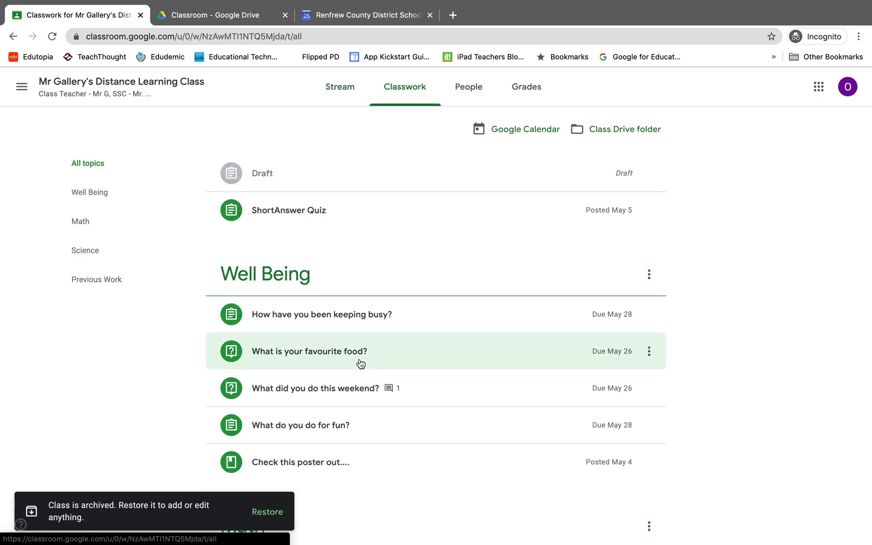
scroll(358, 361, "down", 3)
left_click(347, 311)
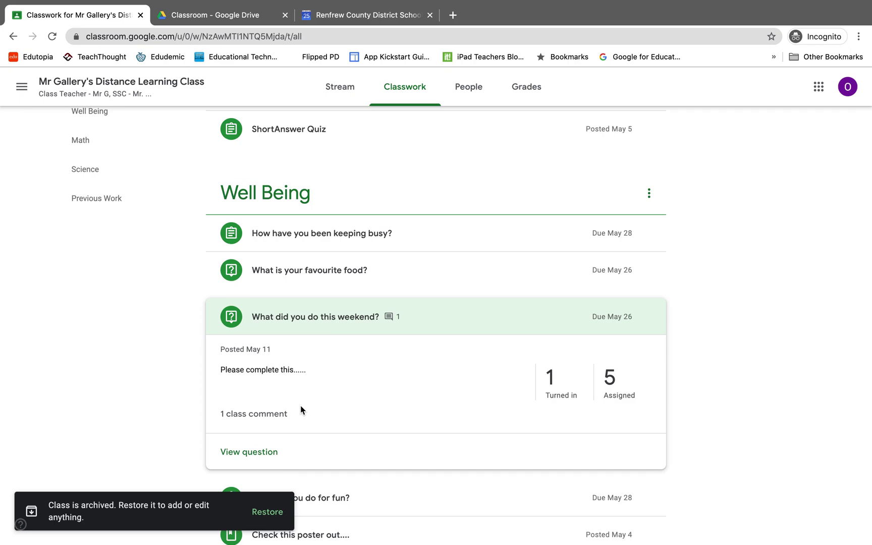
left_click(461, 317)
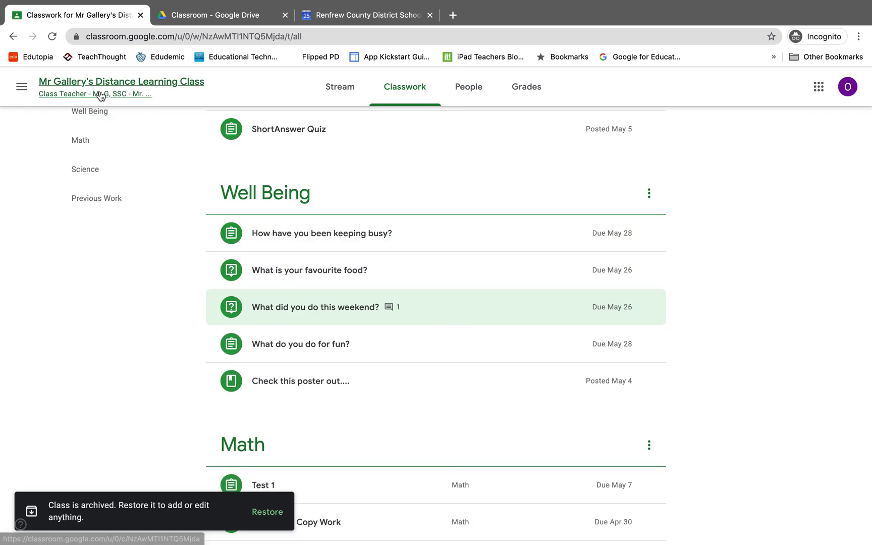
left_click(22, 87)
Restore Mr Gallery's Distance Learning Class from the Archived classes page and confirm.
left_click(70, 380)
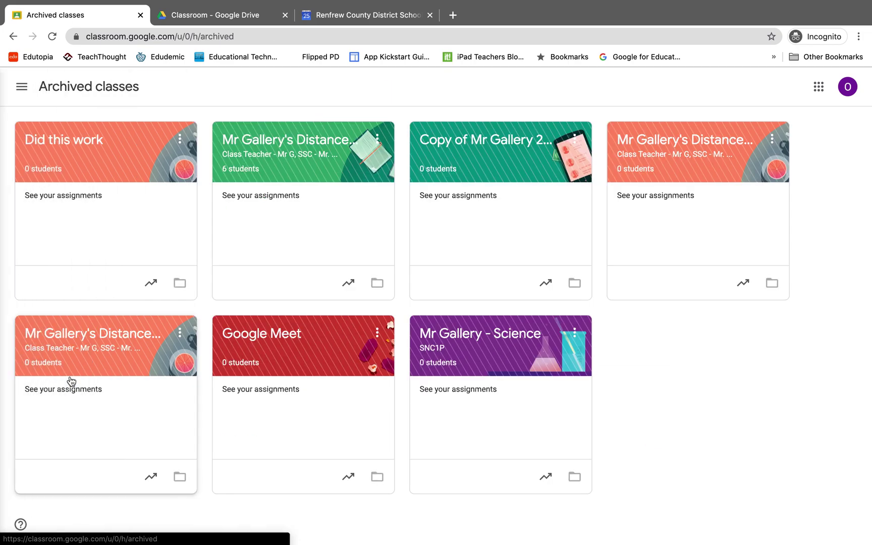
left_click(378, 146)
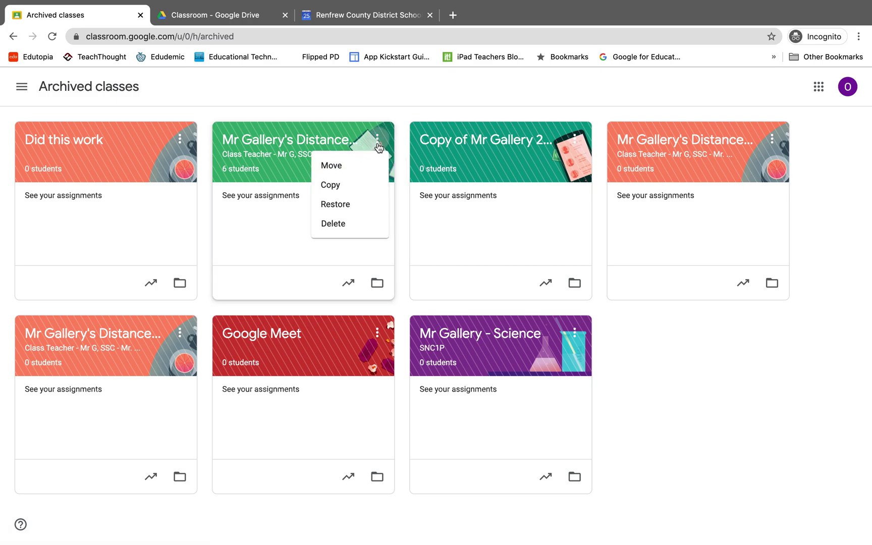
left_click(355, 210)
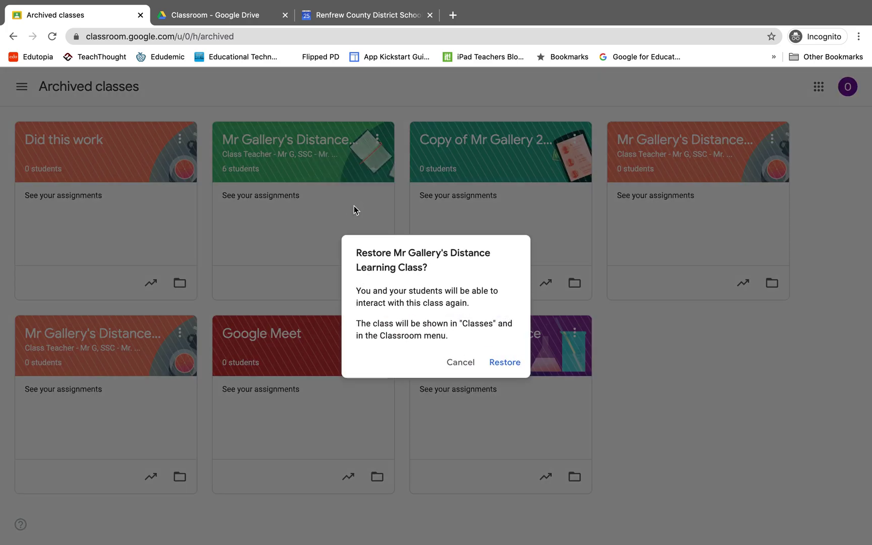
left_click(506, 362)
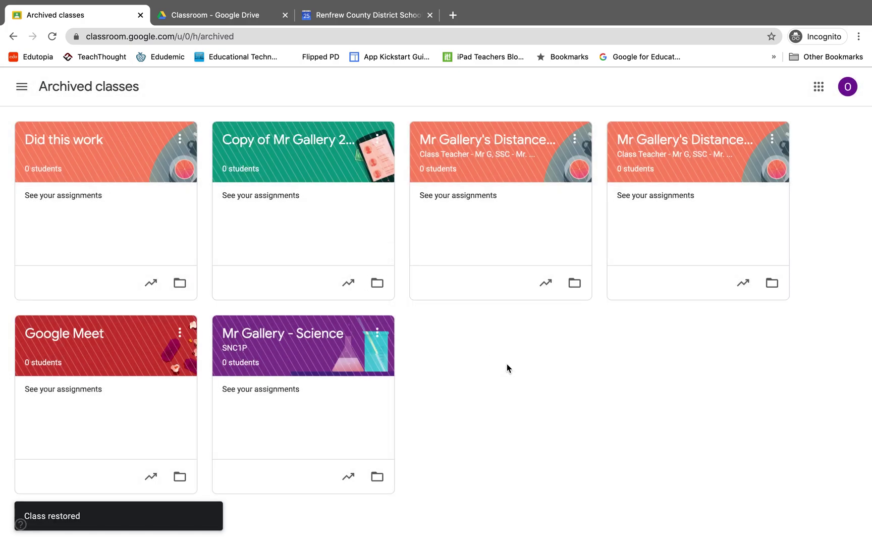
left_click(25, 90)
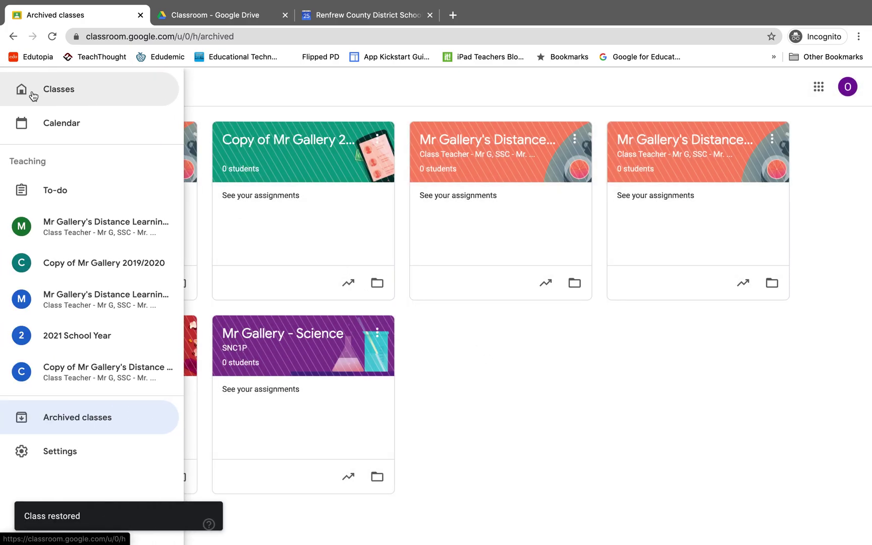
Go back to the Classes page, now showing five class cards including the restored class.
left_click(59, 96)
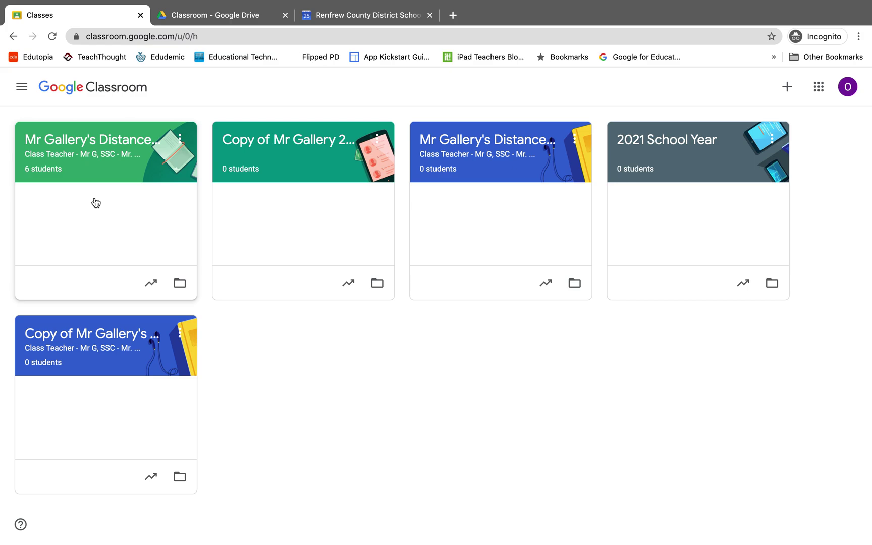
In Google Drive, check 2019/2020 School Year, then return to My Drive and open the Classroom folder.
left_click(197, 18)
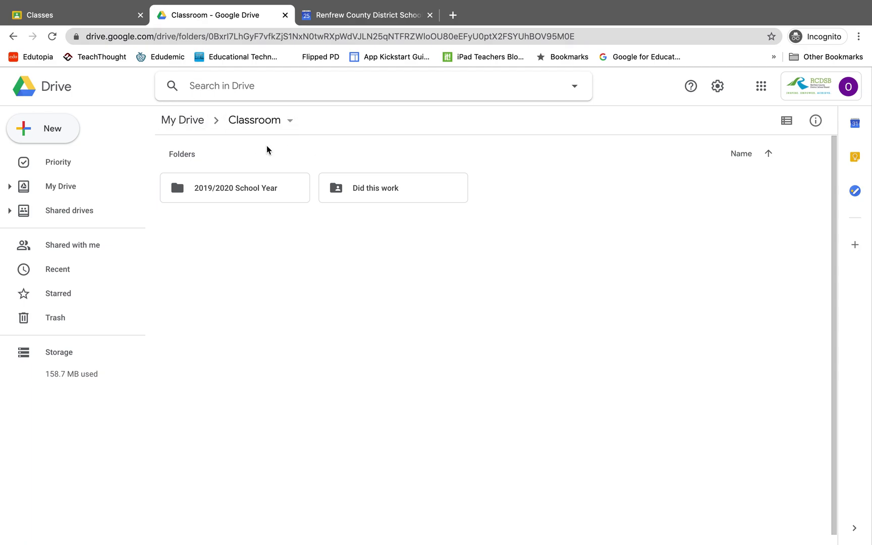
double_click(255, 185)
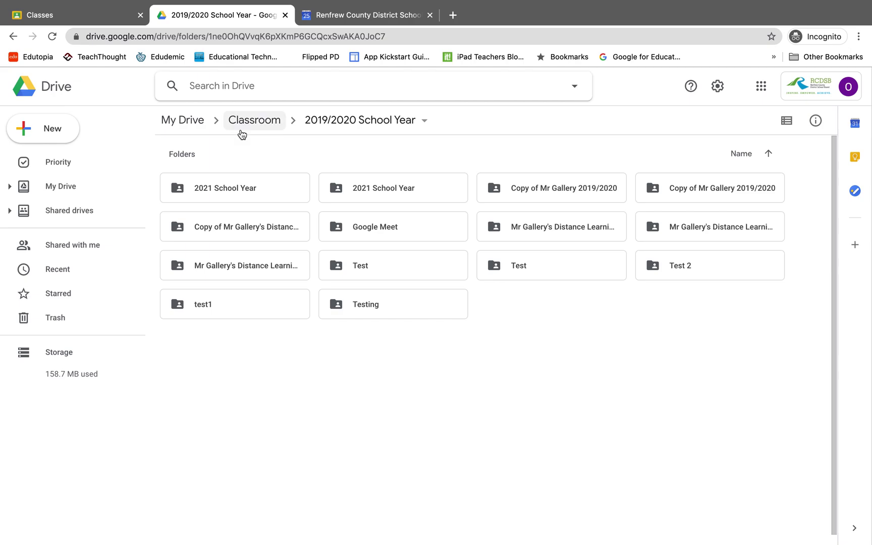
left_click(190, 126)
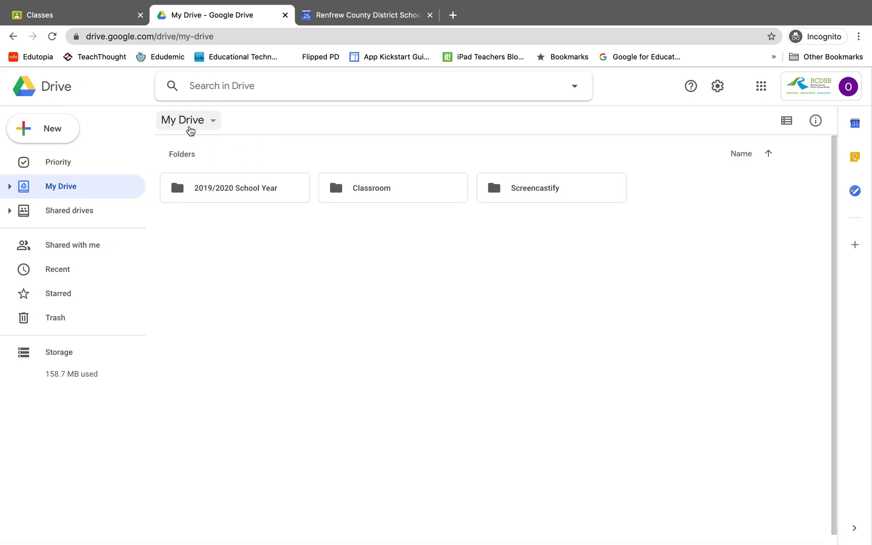
double_click(385, 196)
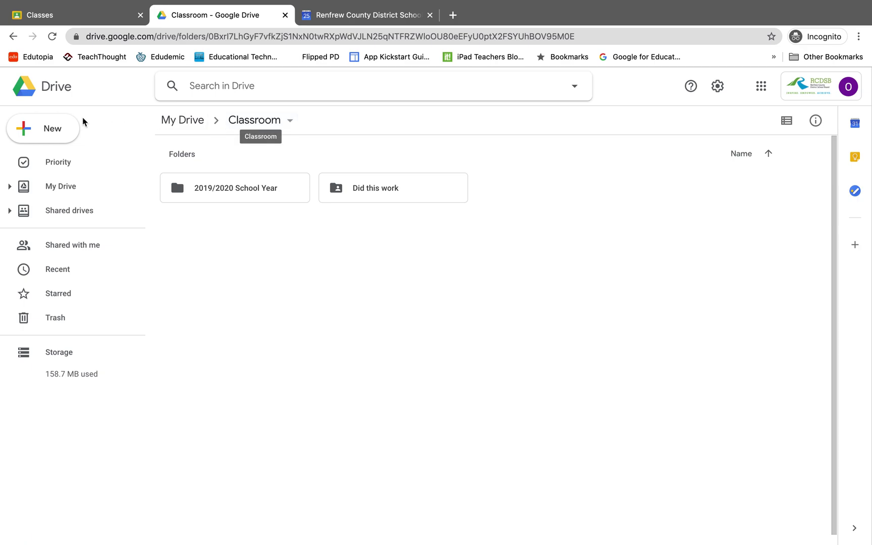
Move the class folders, 2021 School Year through Testing, out of 2019/2020 School Year into Classroom.
left_click(70, 125)
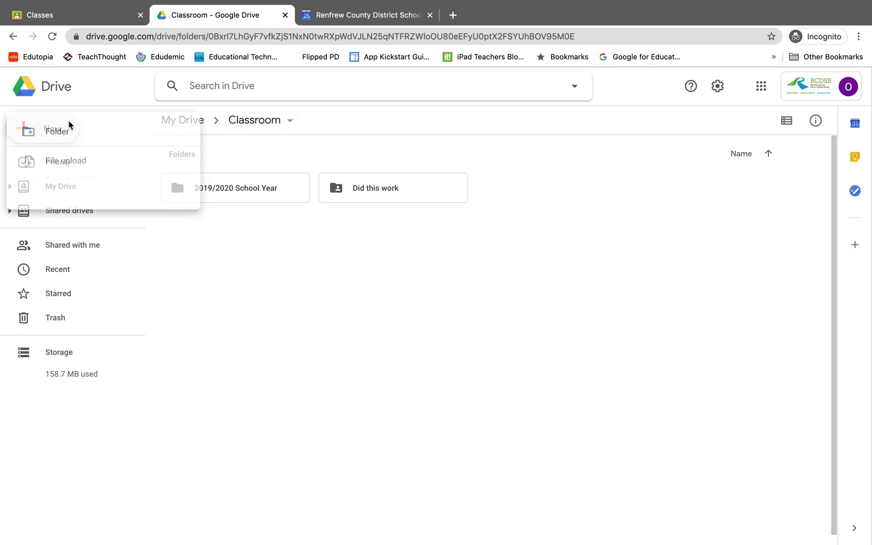
left_click(290, 303)
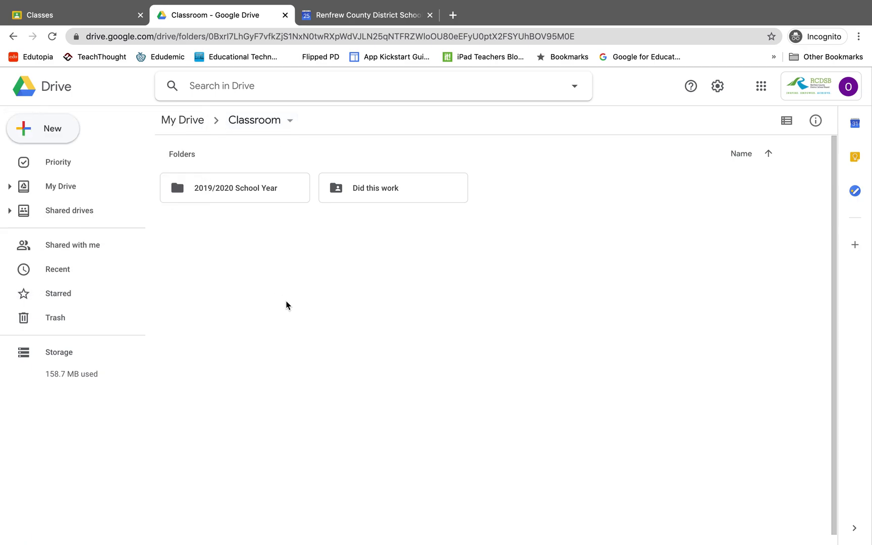
double_click(223, 189)
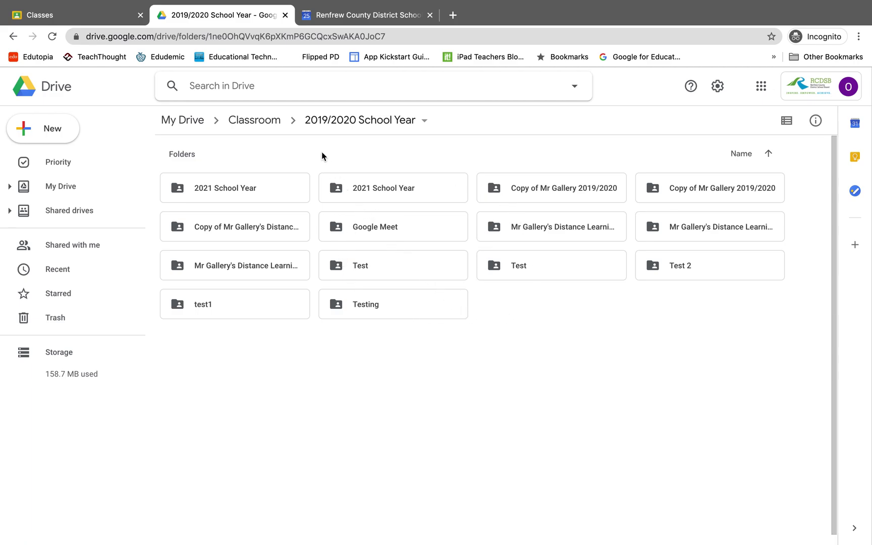
left_click(290, 188)
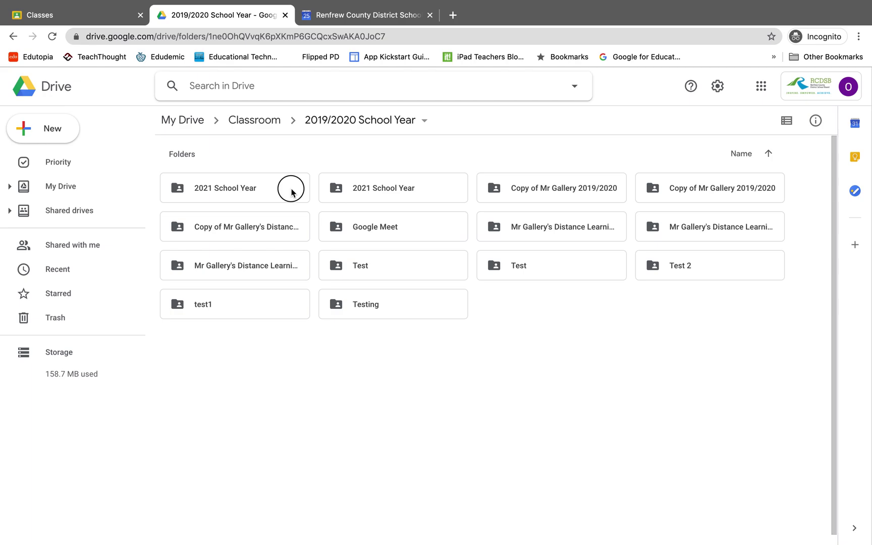
left_click(403, 315, "shift")
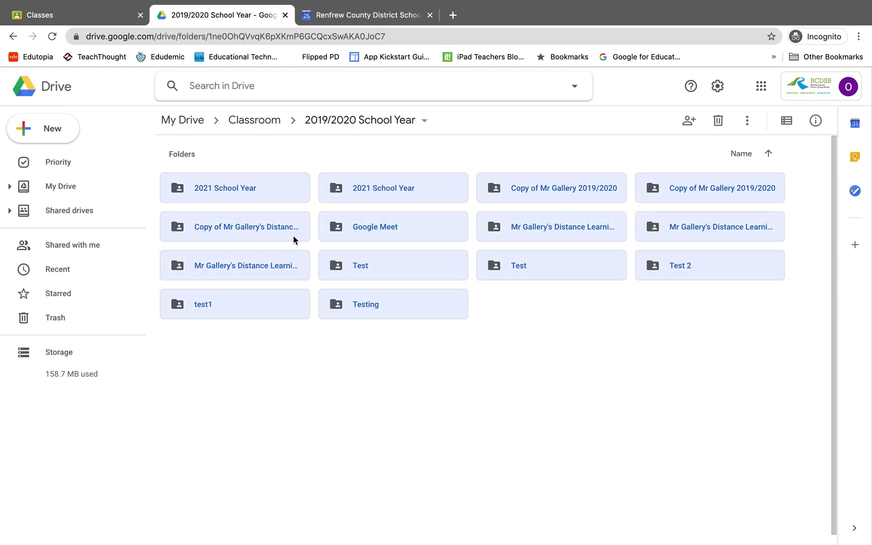
left_click_drag(295, 236, 255, 119)
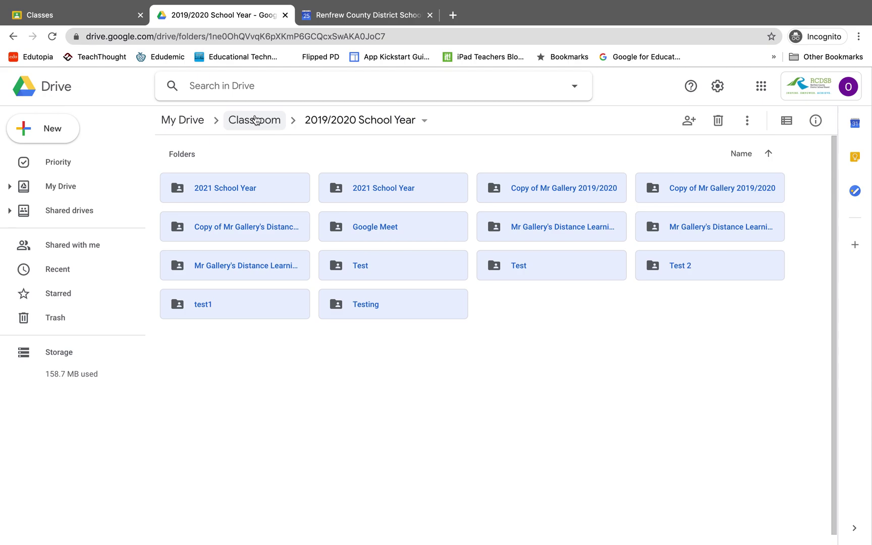
left_click(185, 120)
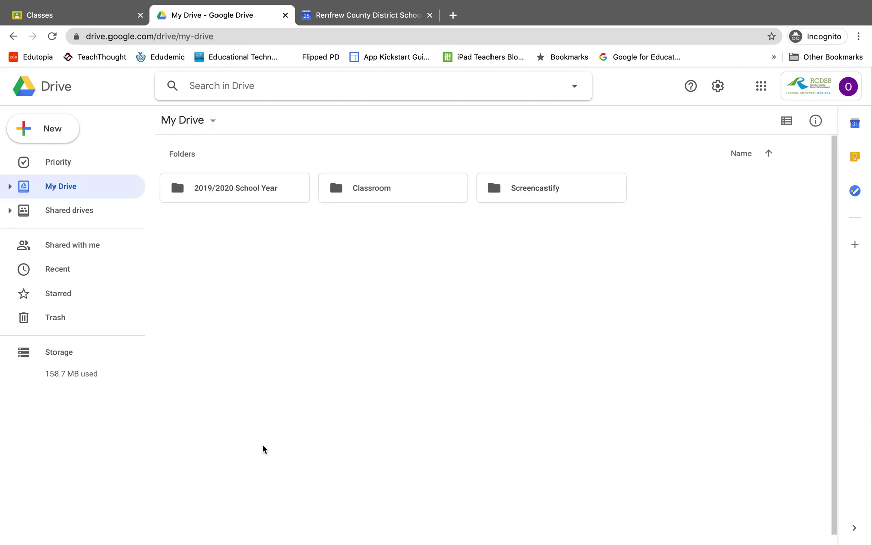
Inside Classroom, drag the fifteen folders from 2021 School Year through Testing into 2019/2020 School Year.
double_click(376, 194)
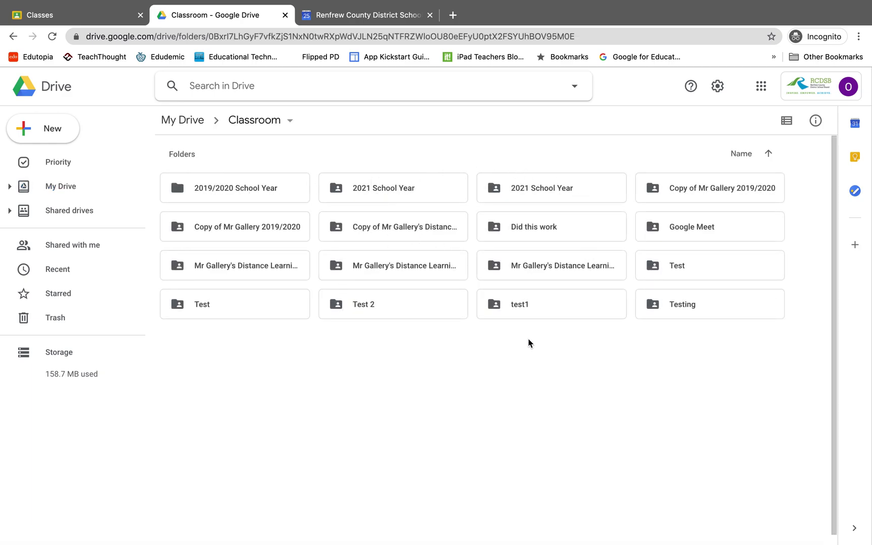
left_click(417, 197)
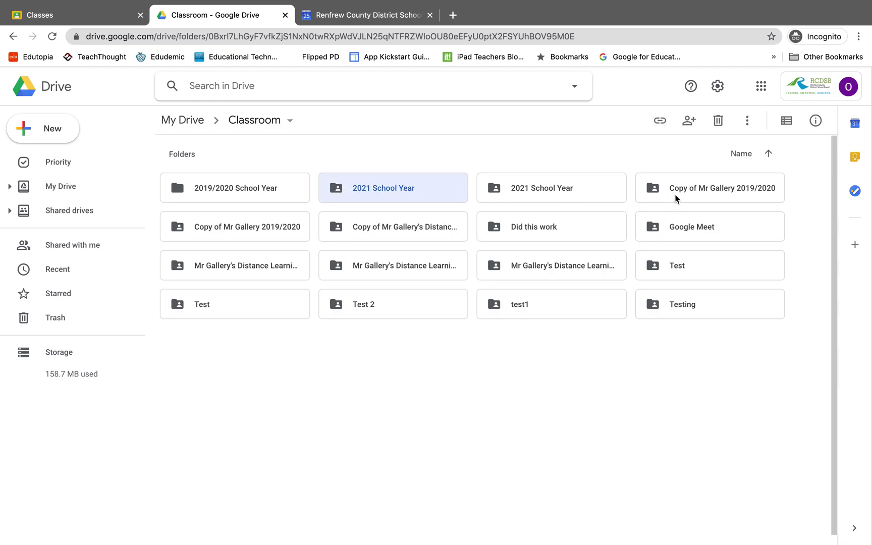
left_click(674, 308, "shift")
left_click_drag(423, 230, 213, 197)
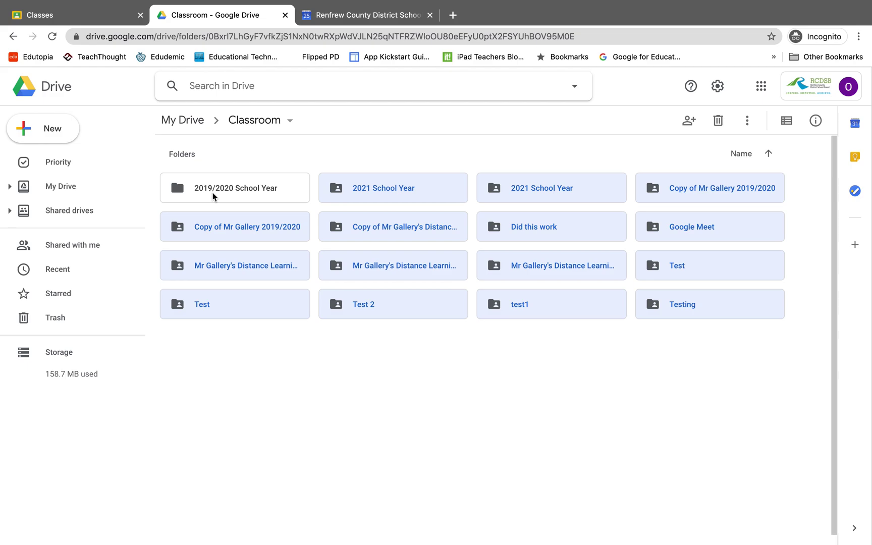
Create a new Google Classroom class named 2020/2021.
left_click(104, 24)
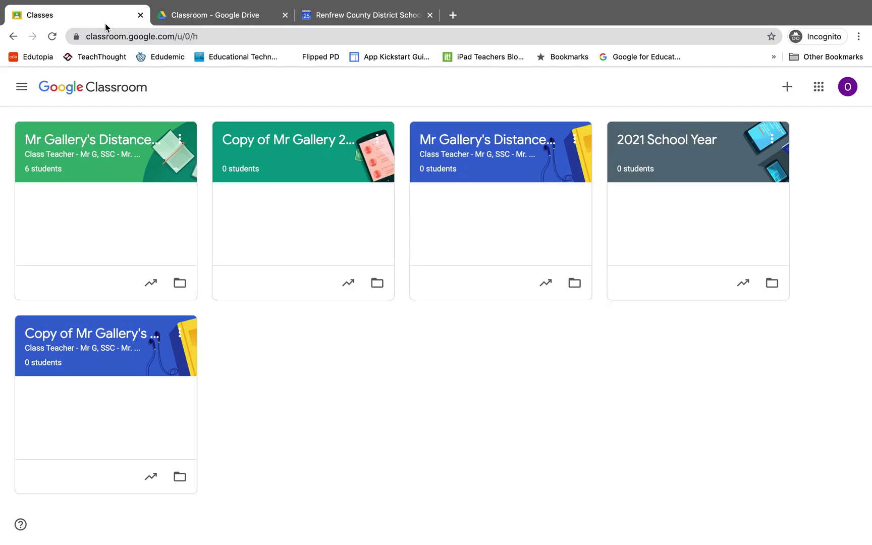
left_click(787, 86)
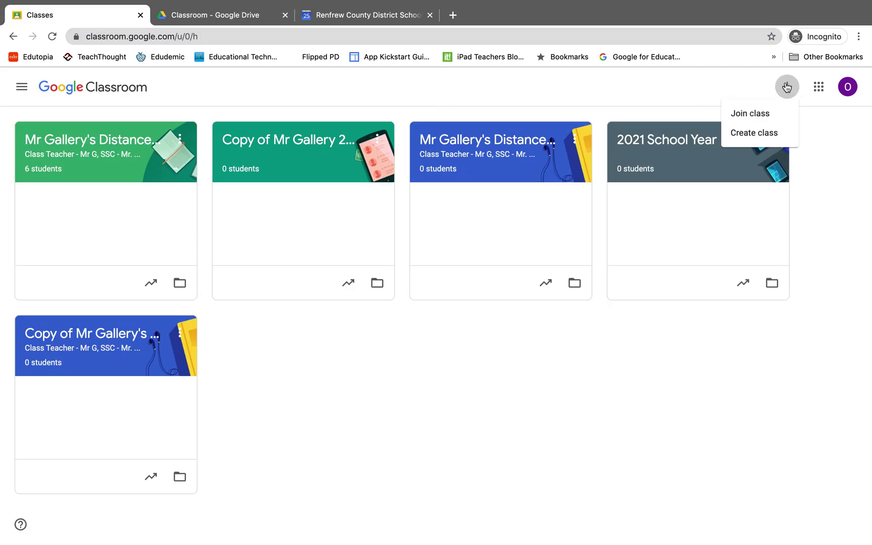
left_click(753, 133)
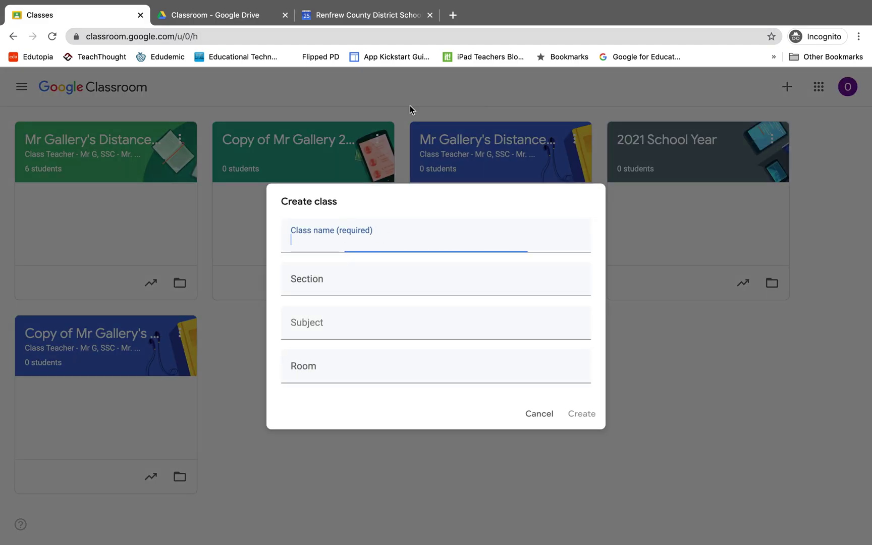
type("2020/")
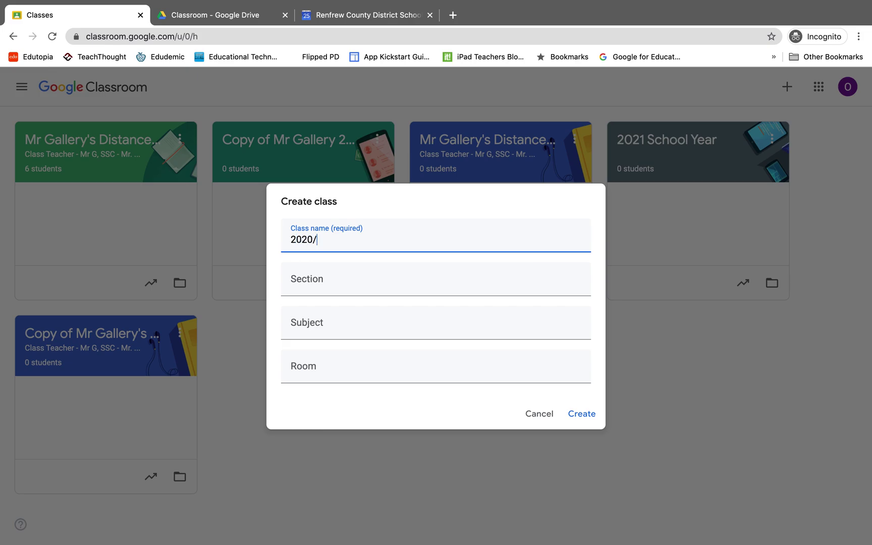
type("2021")
left_click(587, 412)
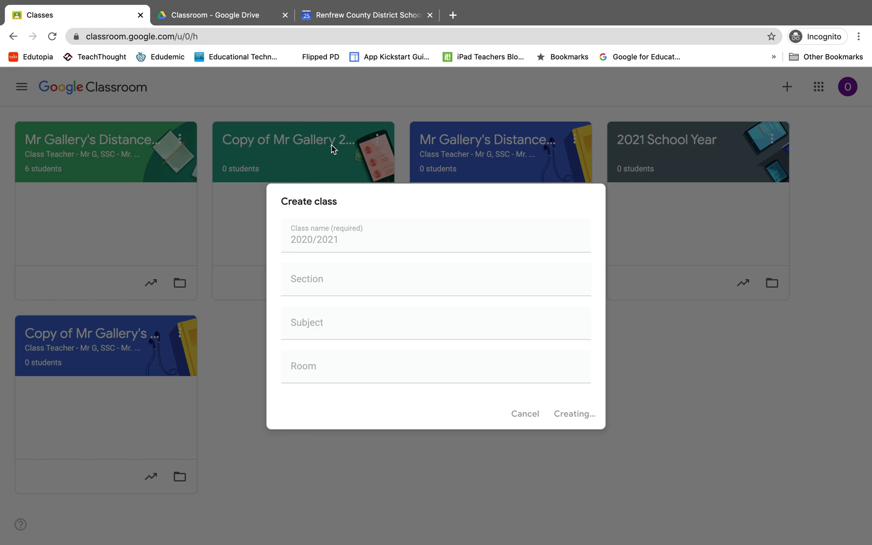
left_click(222, 19)
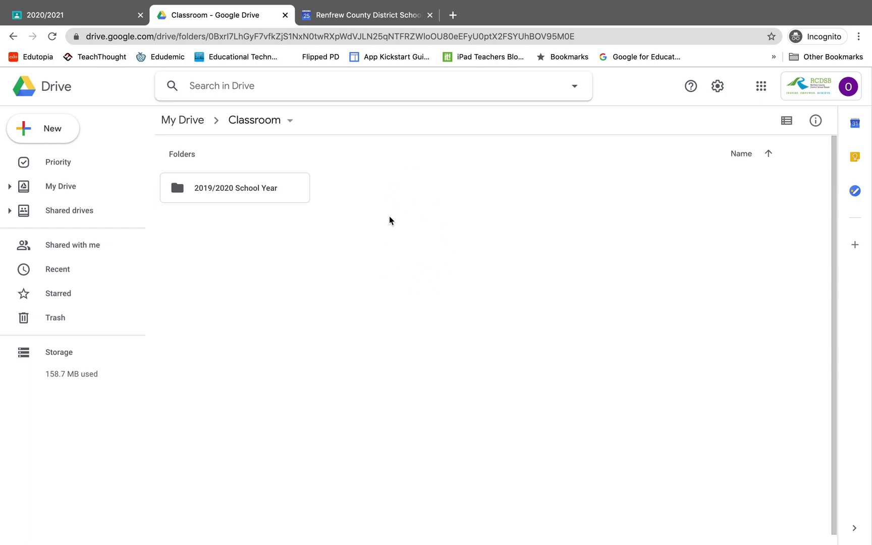
View the new 2020/2021 class stream, then reload Drive's Classroom folder to show its folder.
left_click(87, 14)
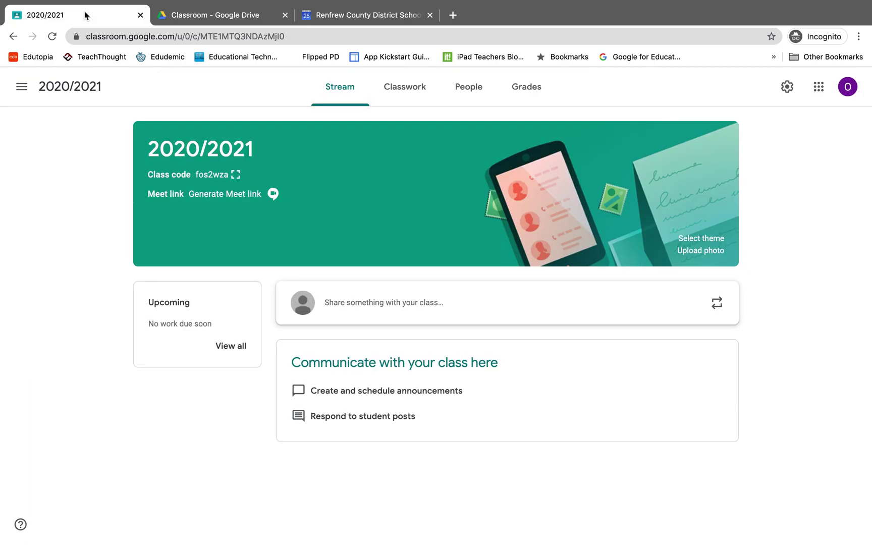
left_click(202, 22)
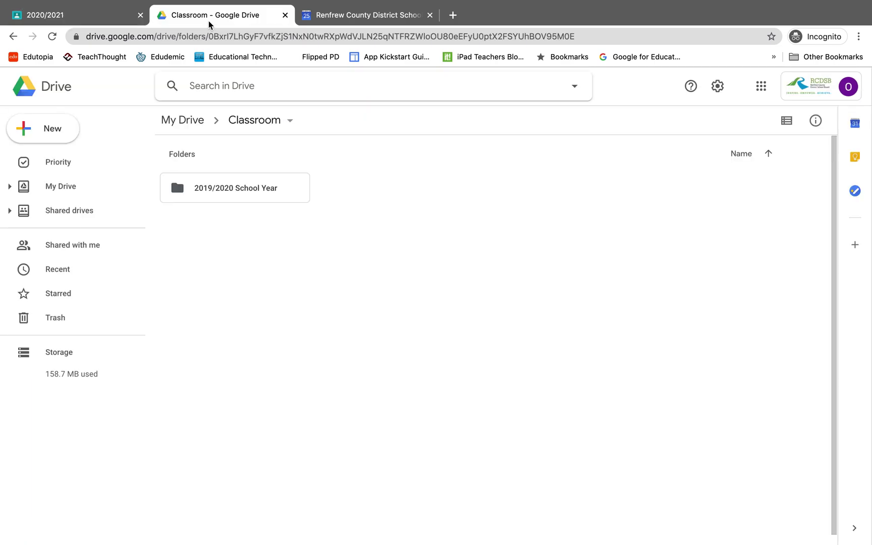
left_click(55, 40)
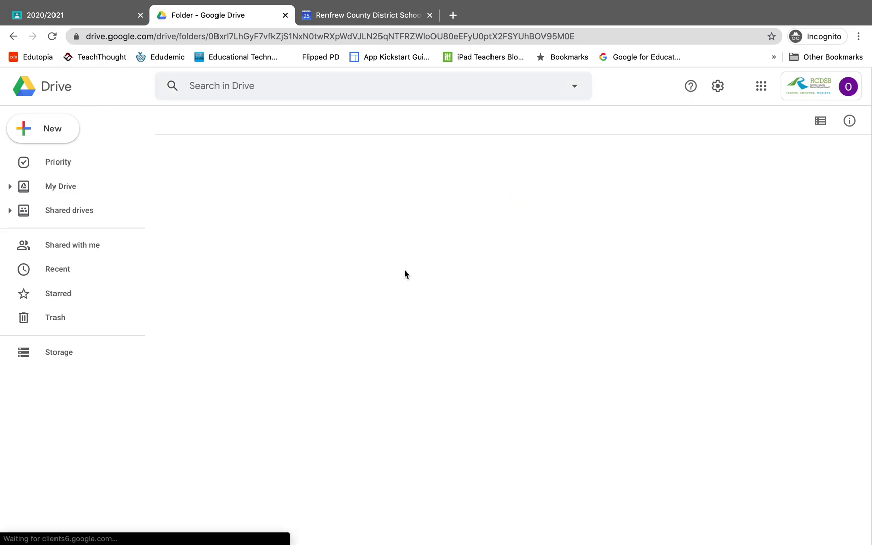